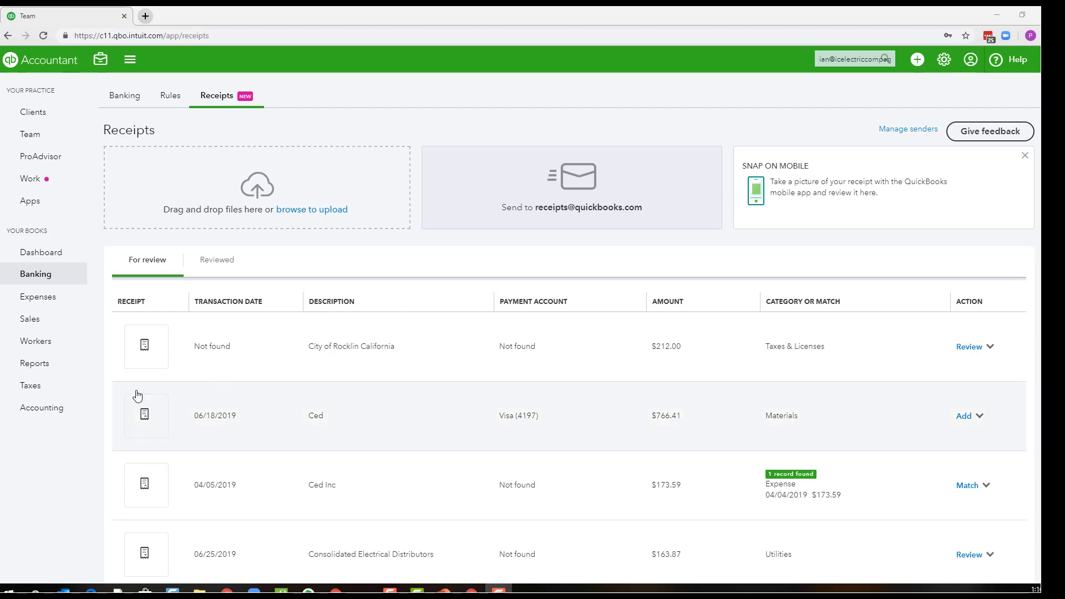
mouse_move(65, 281)
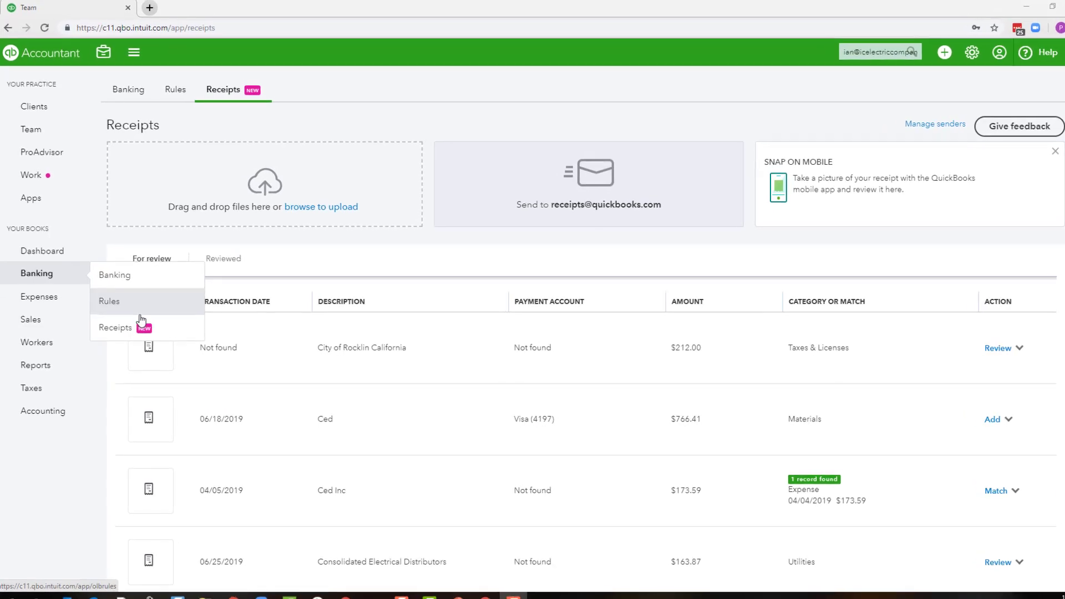
click(156, 341)
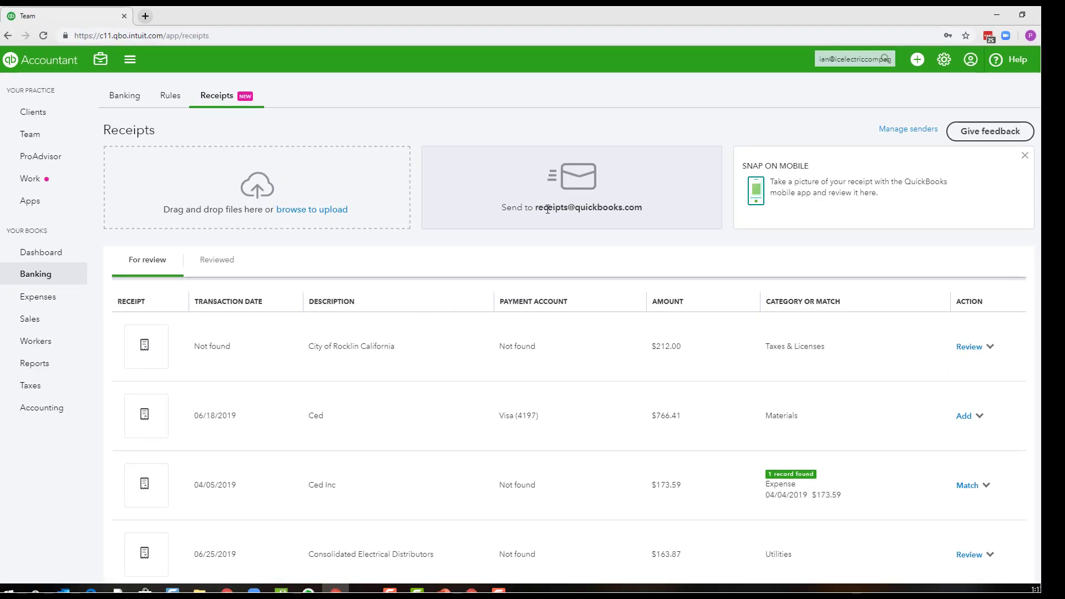
drag(539, 208, 654, 216)
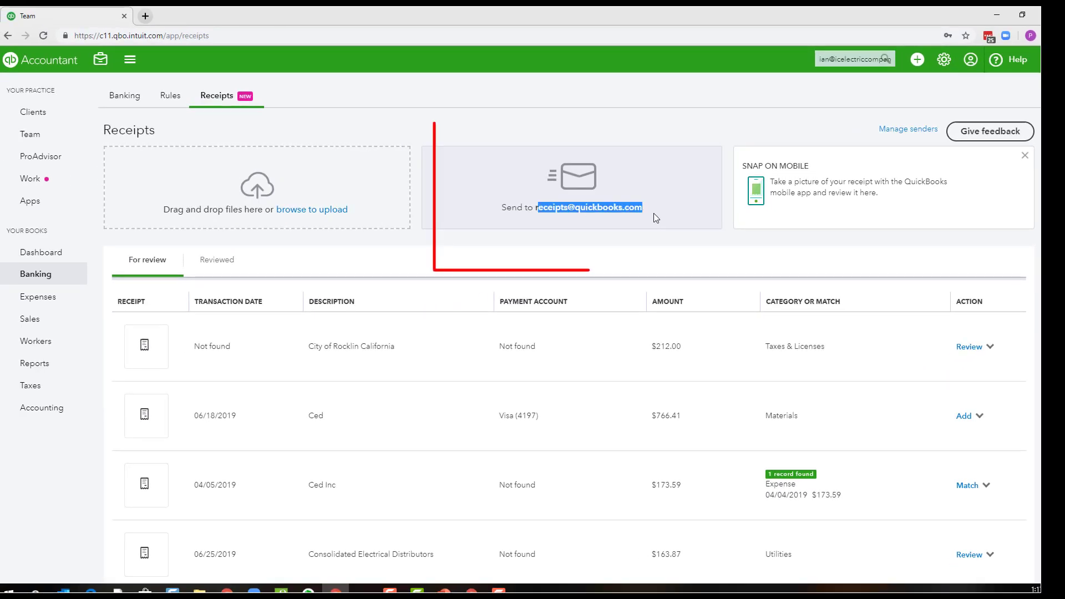
click(634, 220)
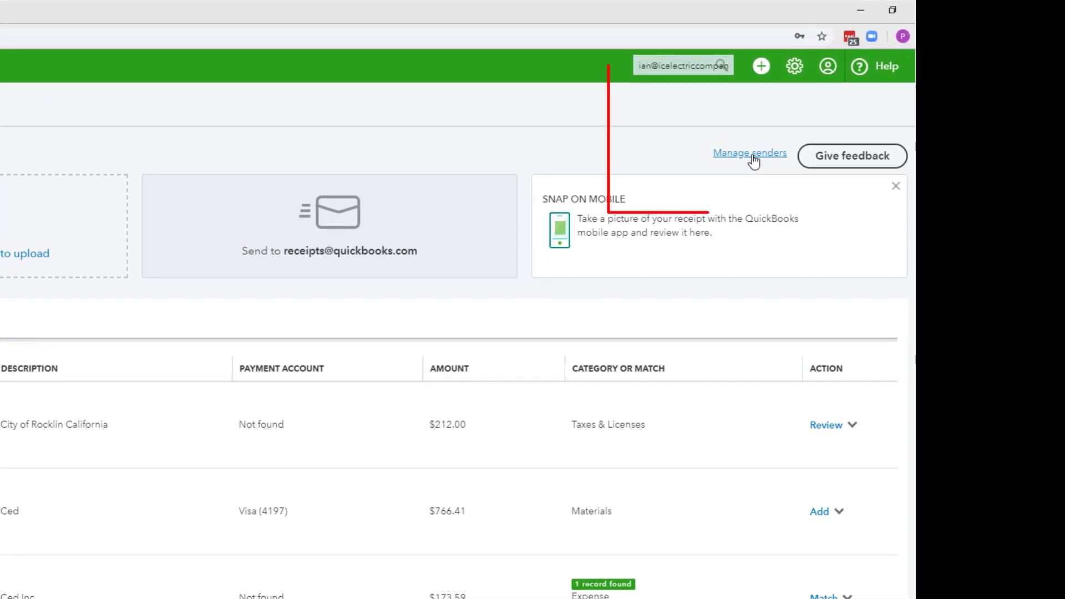
Step: Open the approved receipt senders list and start adding a new sender user from the Team page
click(752, 154)
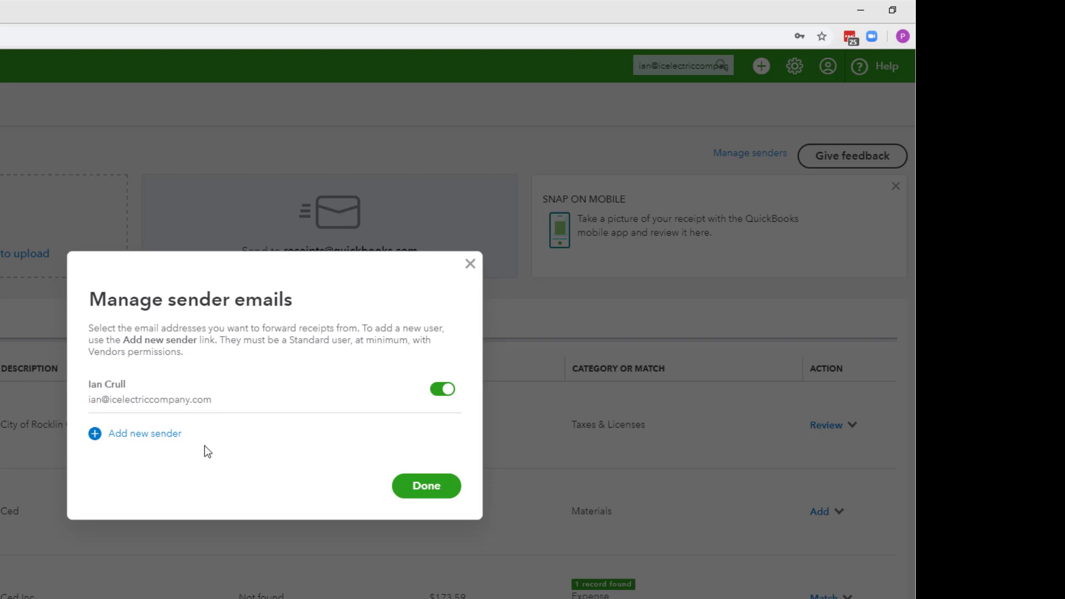
mouse_move(82, 368)
mouse_down()
mouse_move(215, 414)
mouse_move(83, 368)
mouse_up()
click(133, 436)
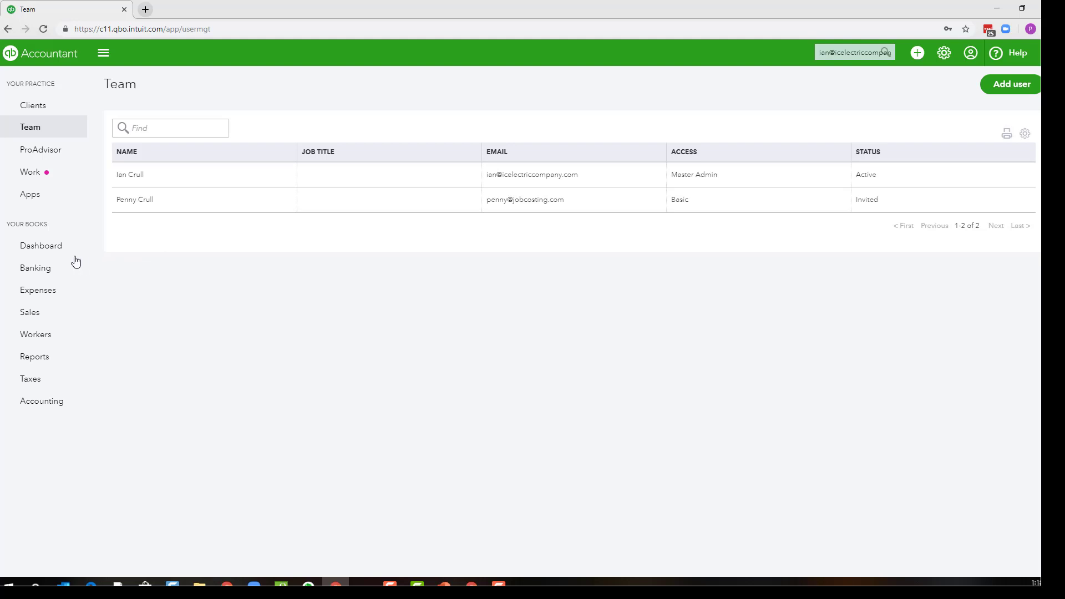
Step: Go back to Banking > Receipts to see the receipts awaiting review
mouse_move(40, 268)
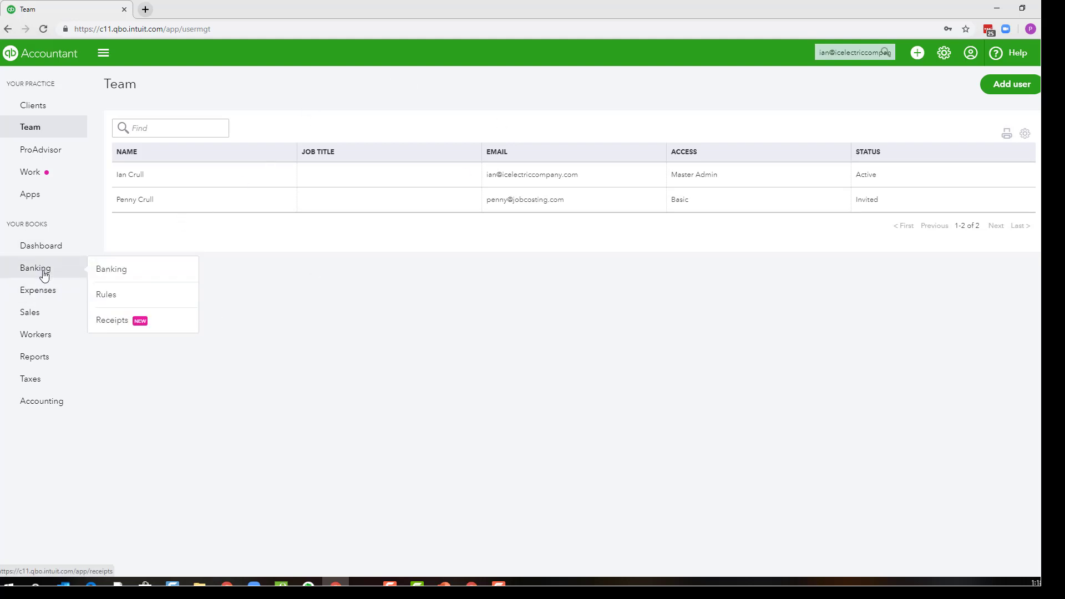
click(131, 328)
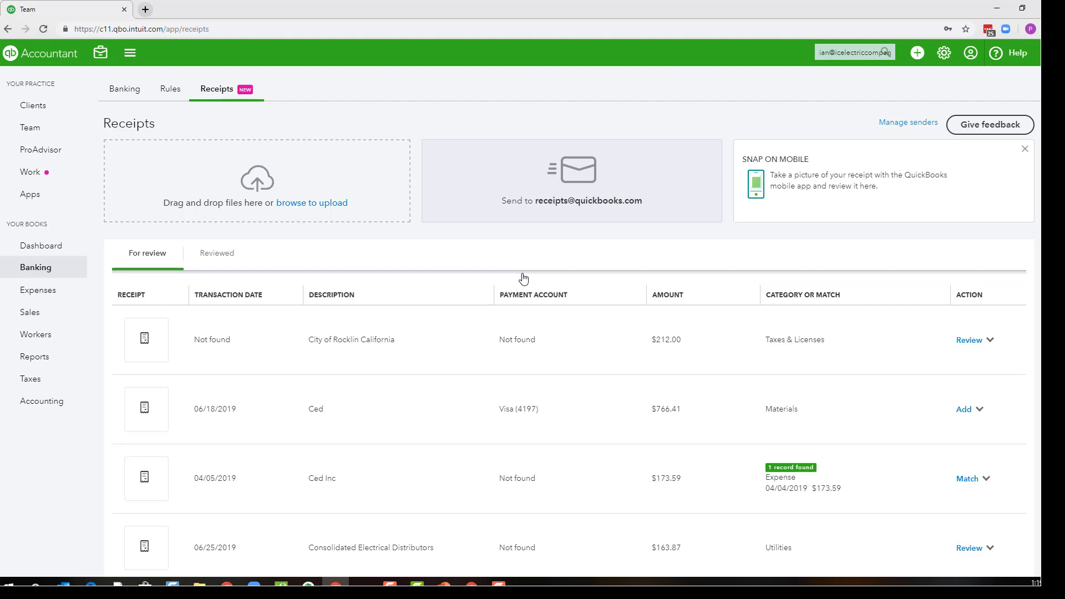
Step: Open the 04/02/2019 Ced Inc receipt for $43.40 from the For review list
scroll(609, 457, down, 4)
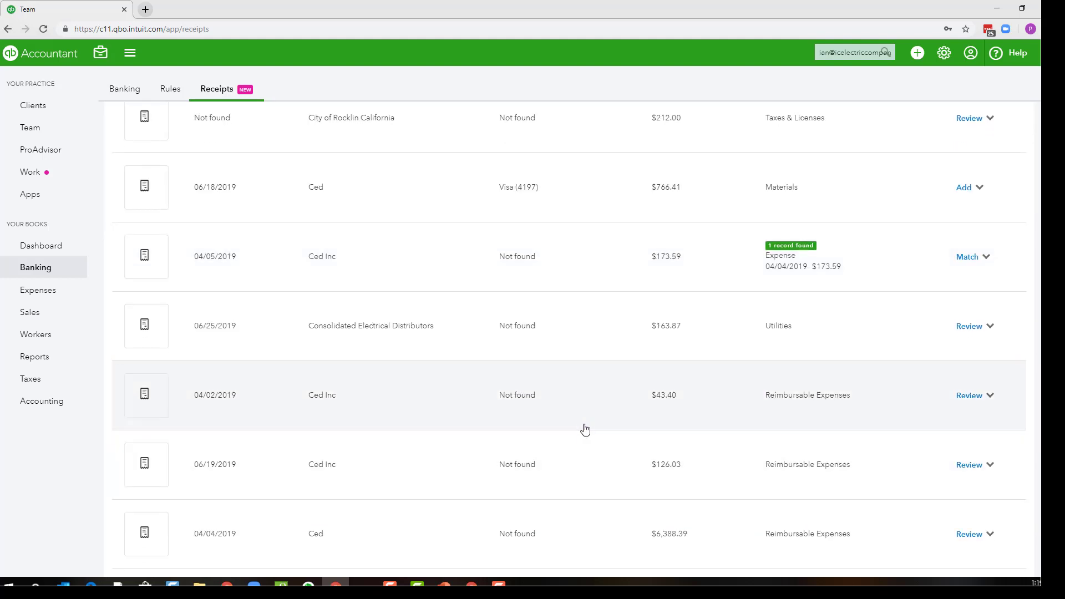
click(584, 431)
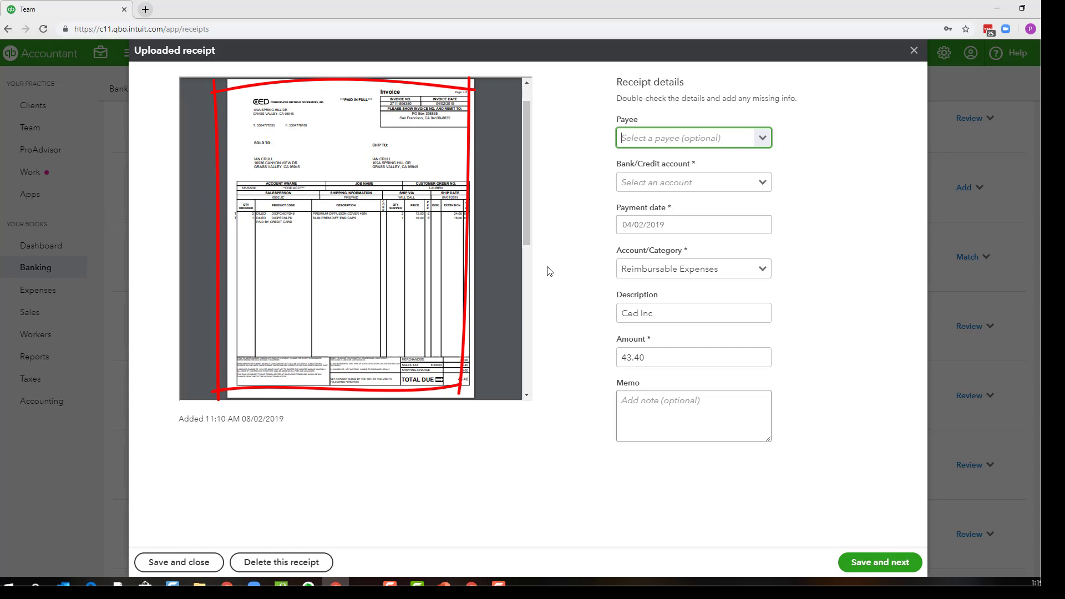
Step: Set the payee to CED and the account to Visa (4197), keeping date 04/02/2019
text(CED)
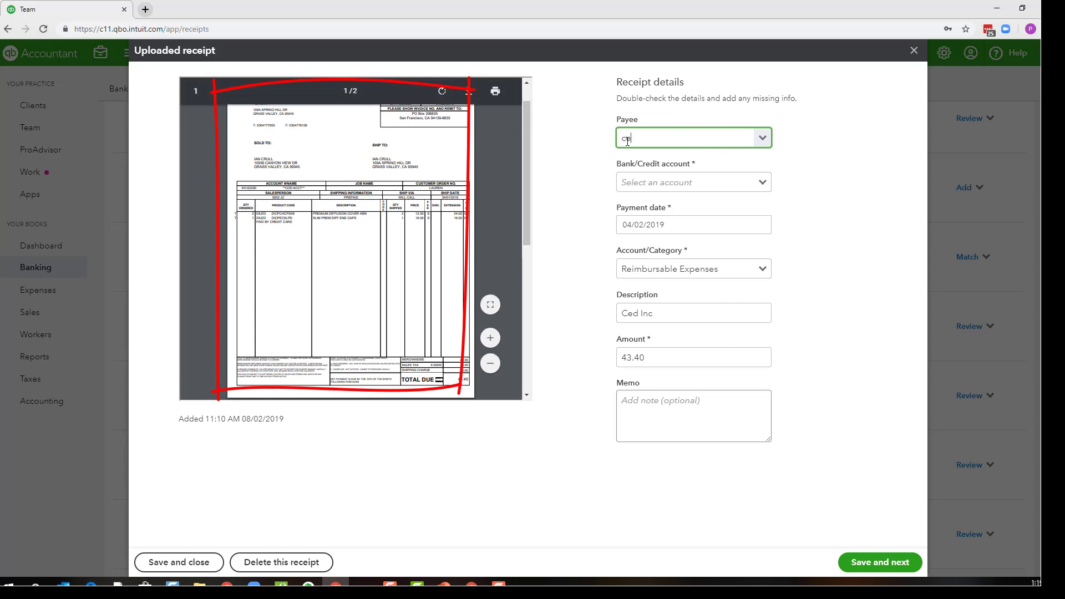
click(638, 175)
click(653, 183)
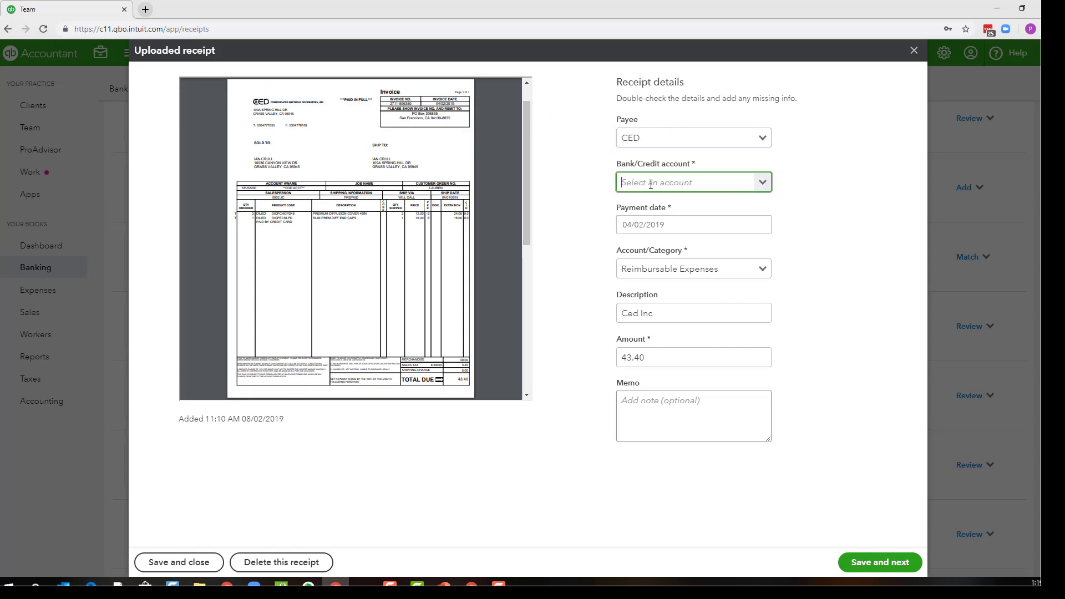
click(763, 182)
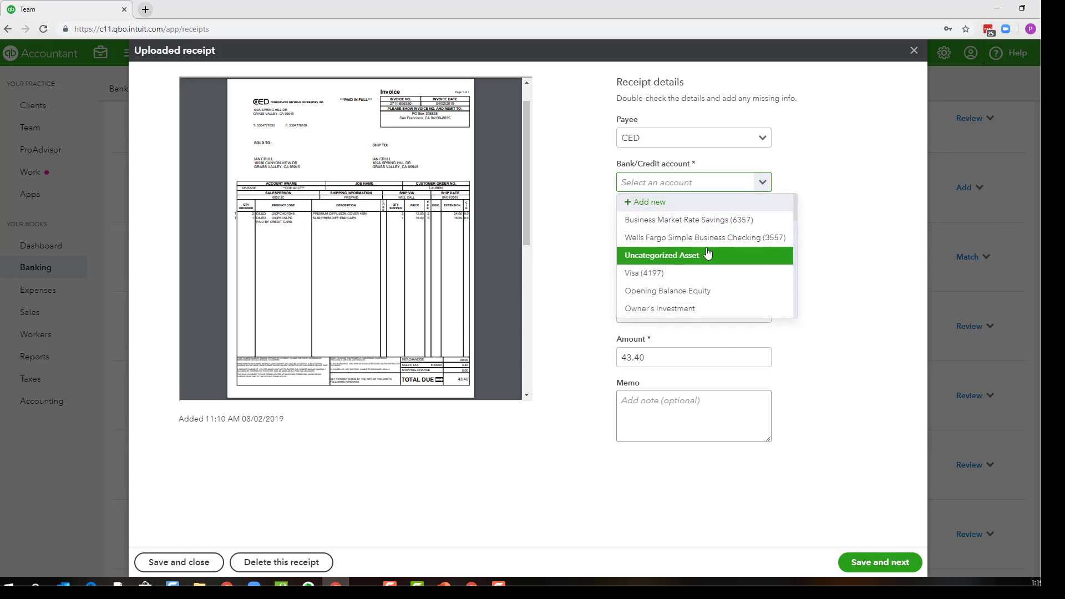
click(665, 272)
click(670, 228)
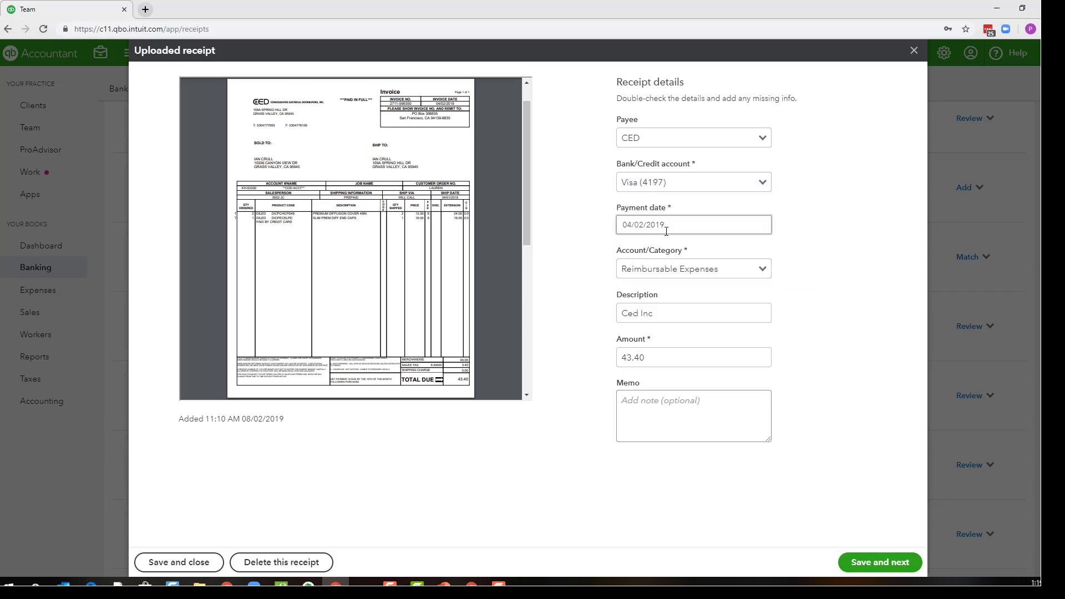
click(663, 229)
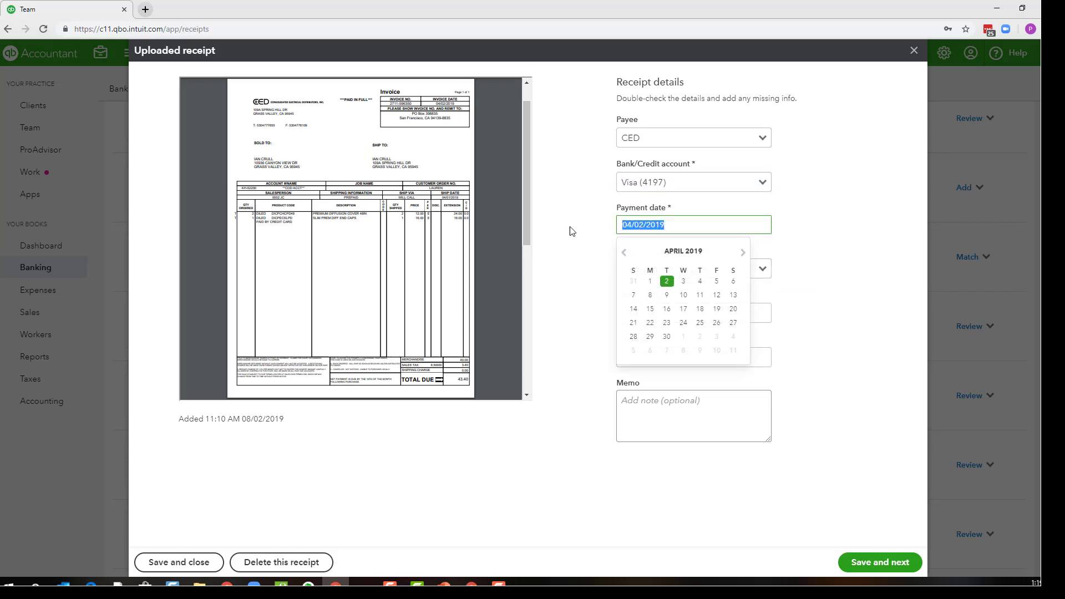
click(821, 256)
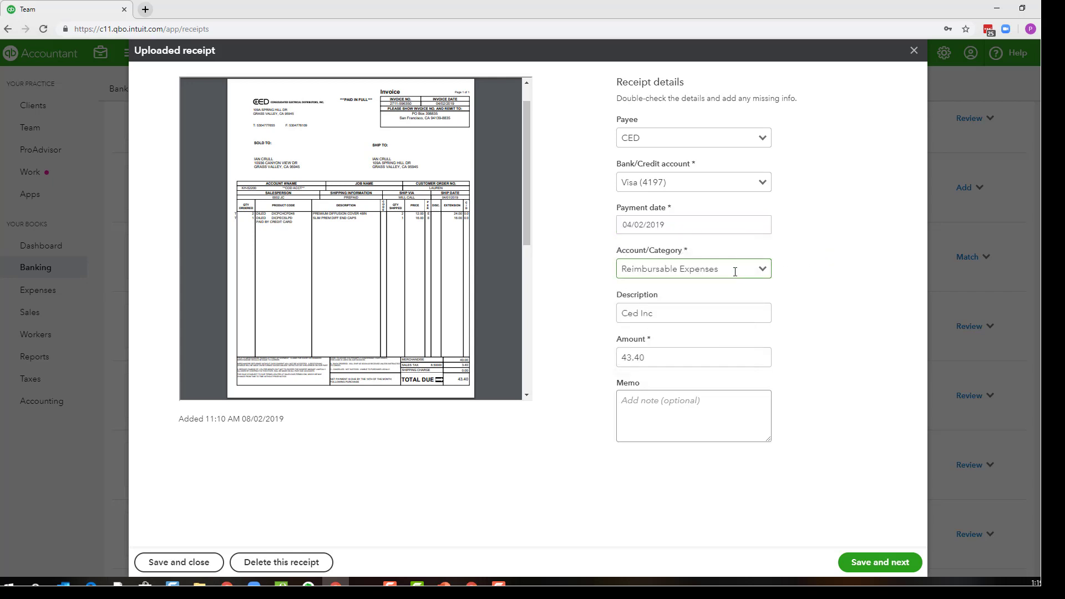
Step: Replace the Reimbursable Expenses category with Materials and check the Ced Inc description and 43.40 amount
click(734, 270)
drag(734, 270, 568, 289)
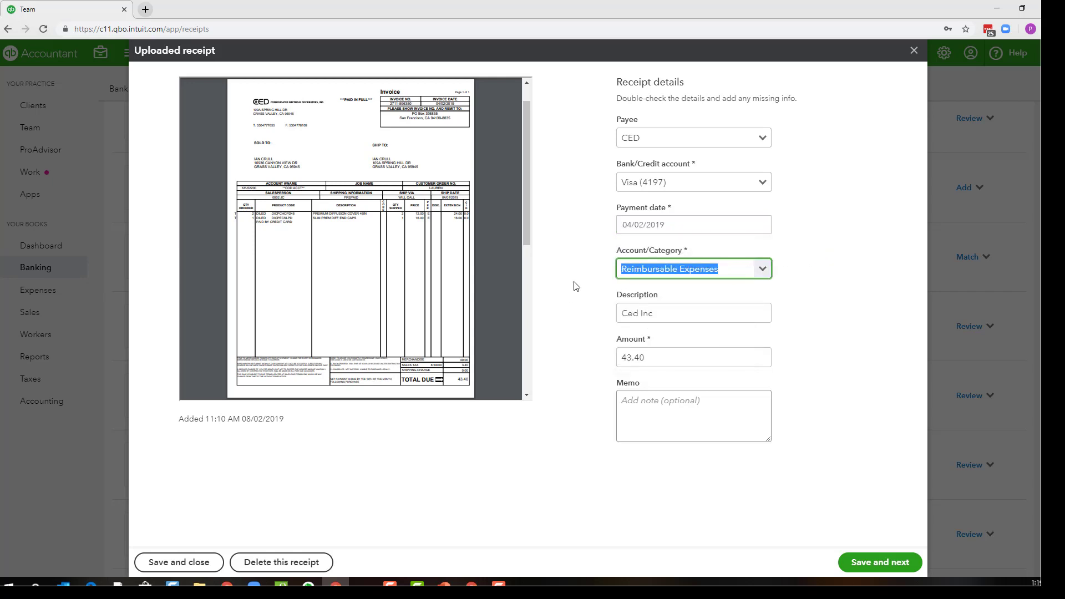
text(mat)
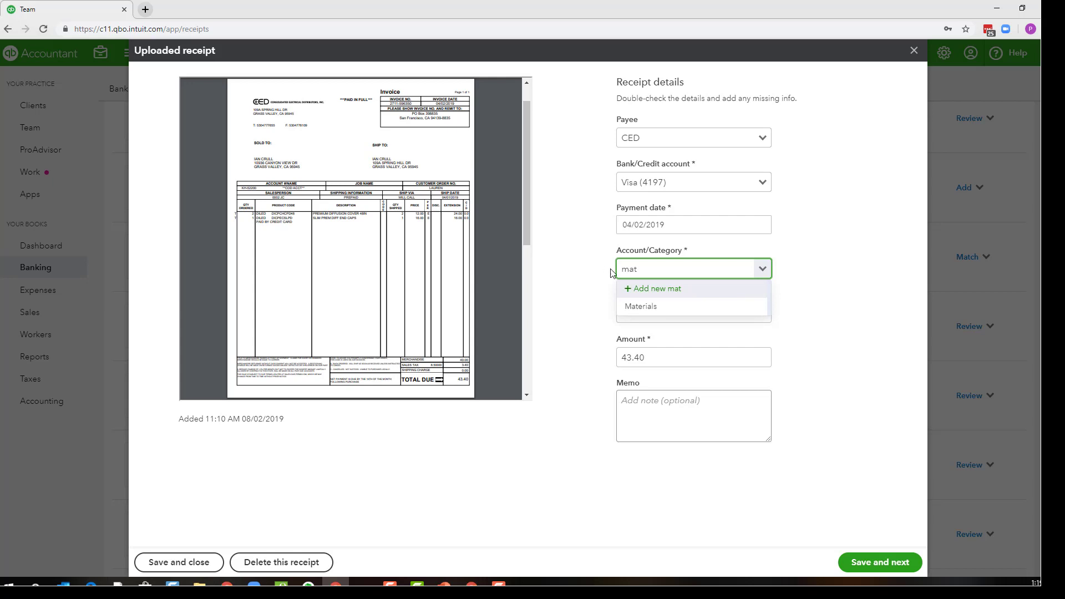
click(642, 306)
drag(656, 314, 589, 321)
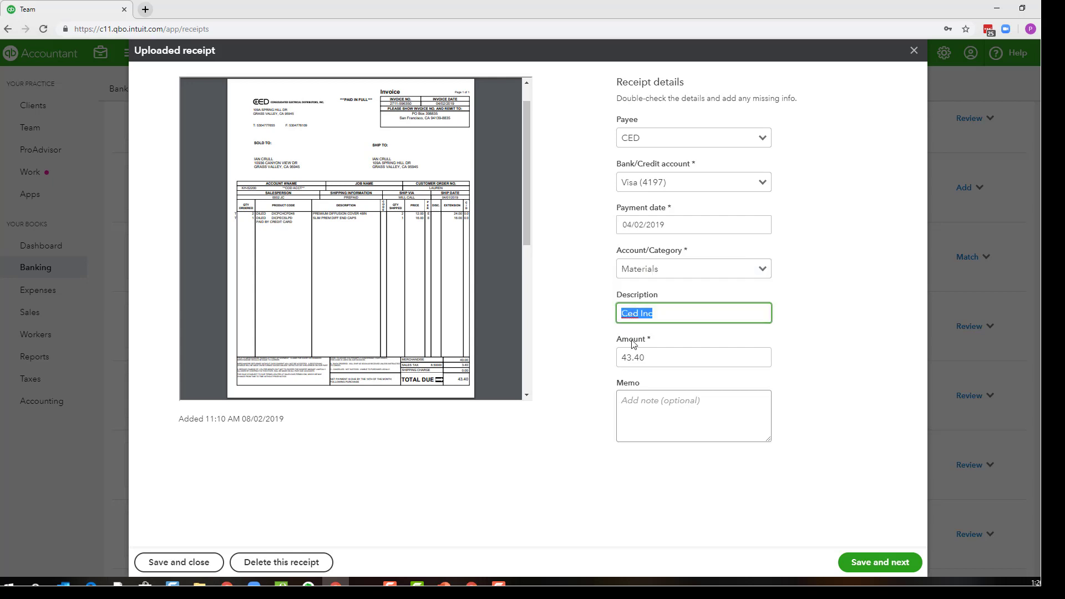
drag(677, 364, 590, 368)
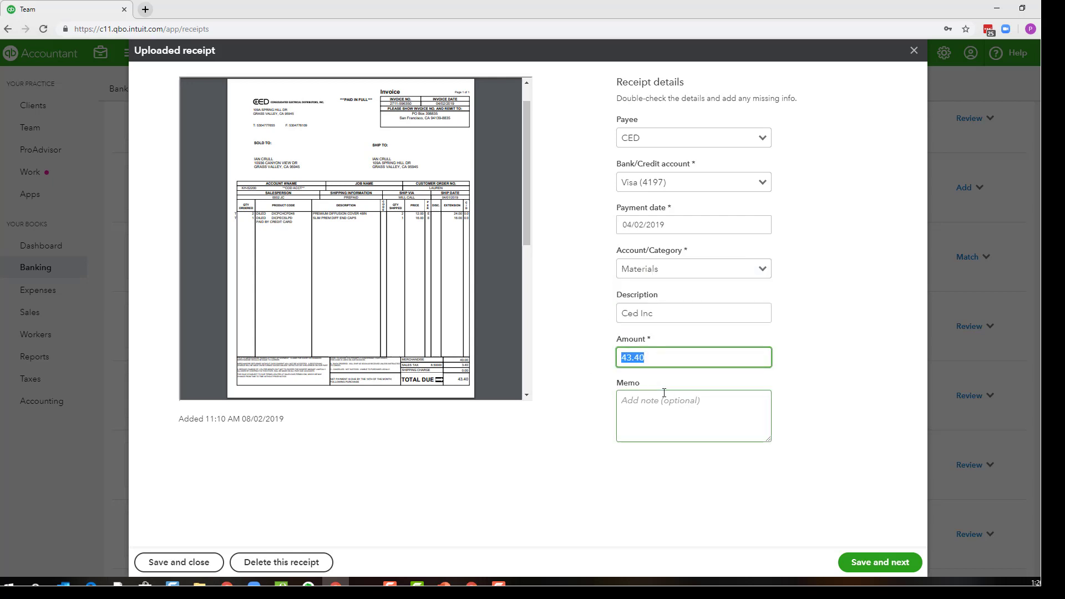
click(660, 407)
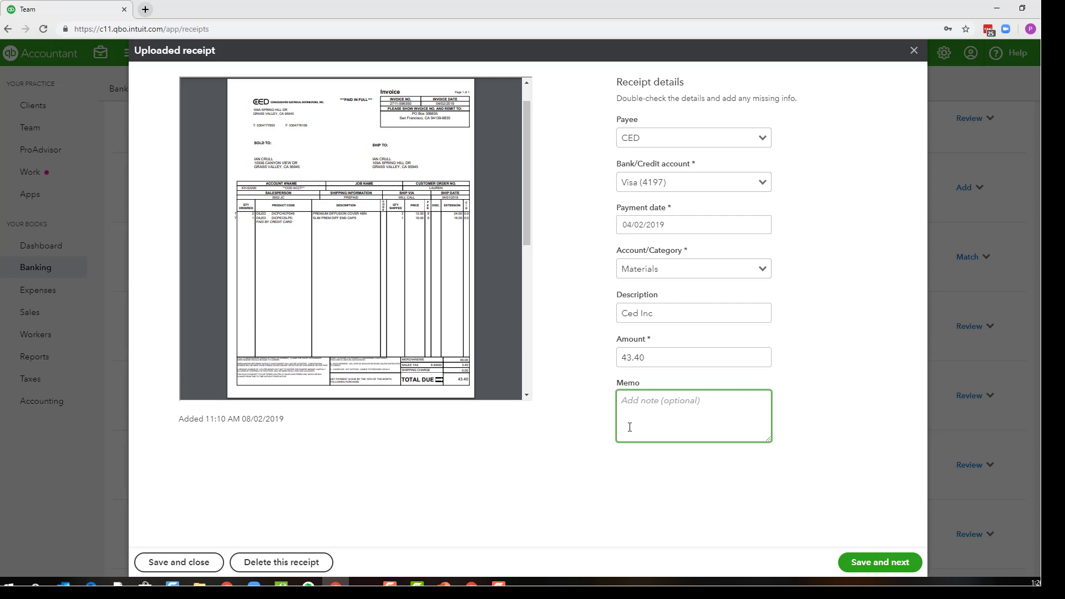
Step: Save the receipt and create the $43.40 expense, billable to customer Test
click(864, 562)
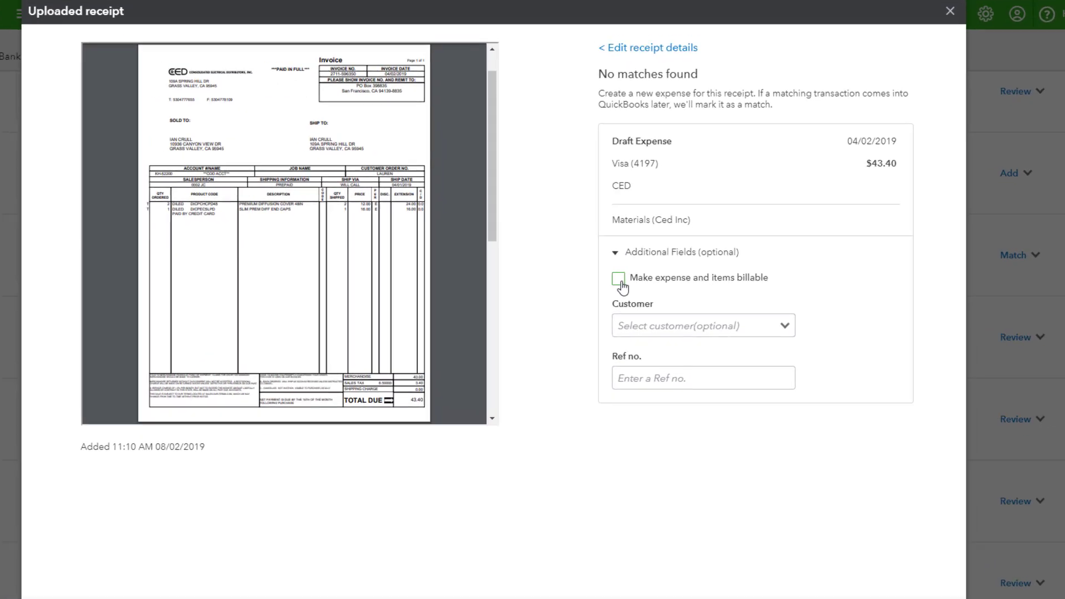
click(615, 285)
click(696, 330)
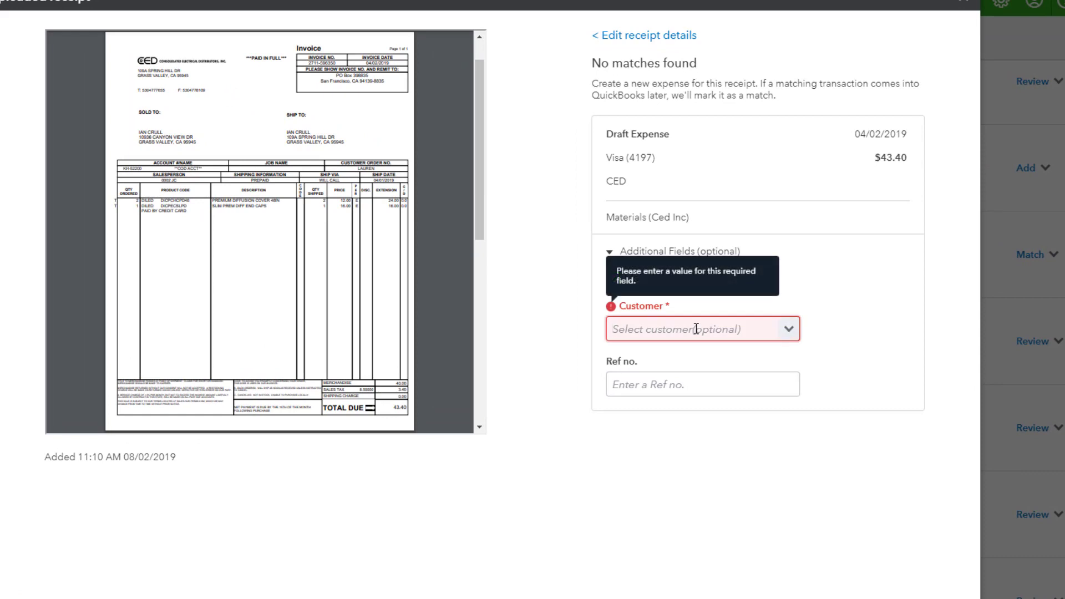
text(tes)
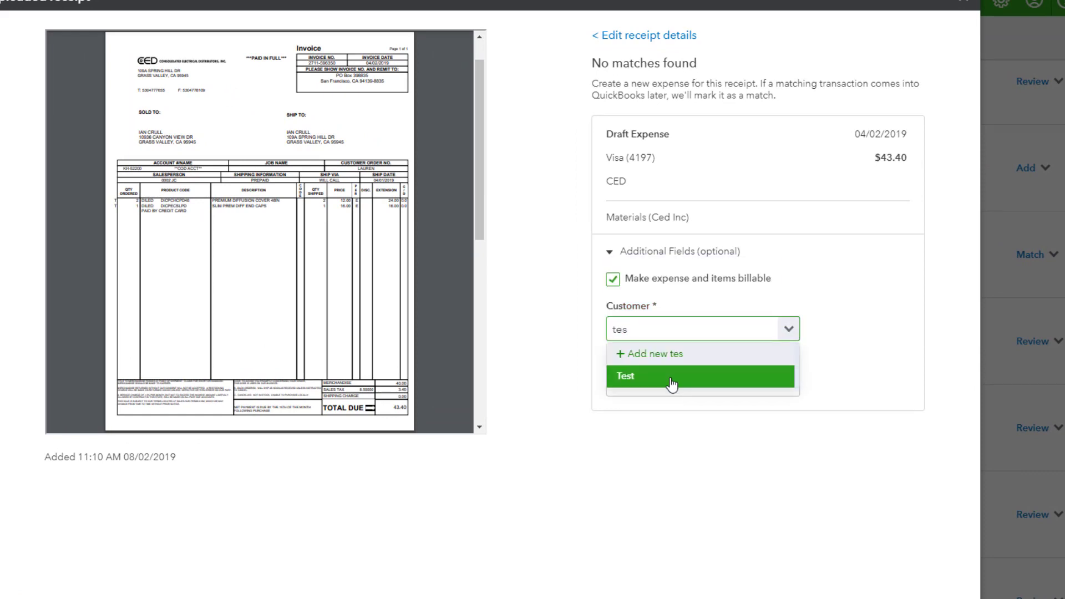
click(672, 379)
click(692, 385)
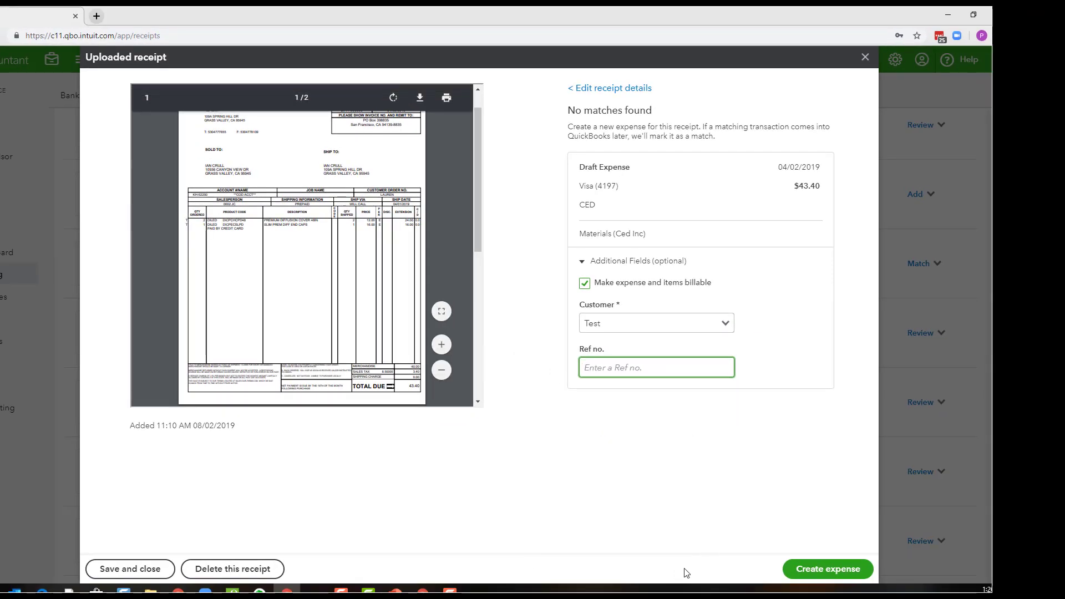
click(811, 574)
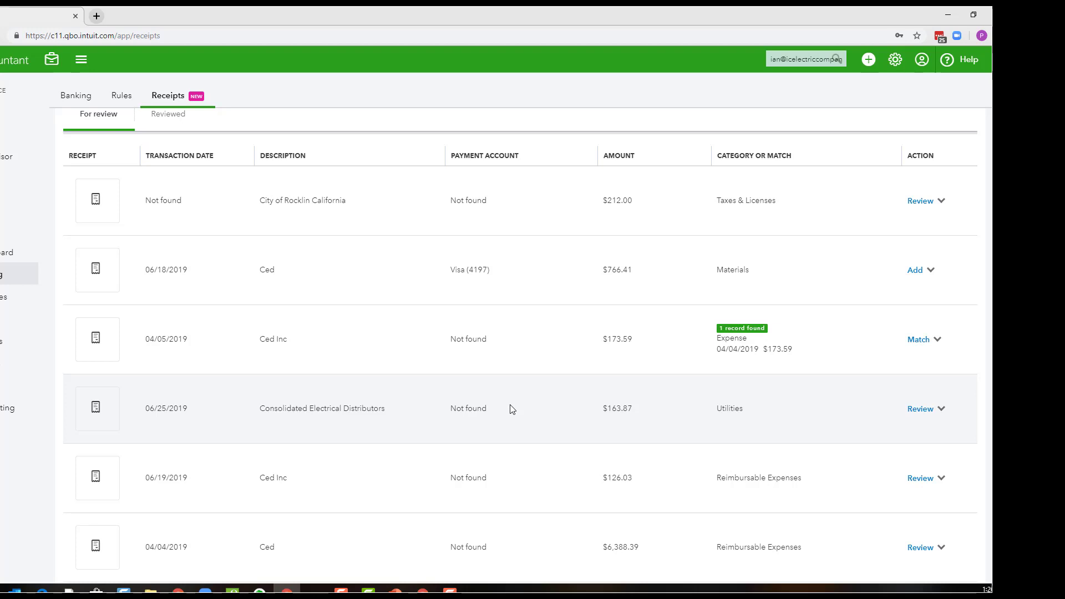
Step: Open the 04/05/2019 $173.59 Ced Inc receipt and match it to the 04/04/2019 Visa Materials expense
click(331, 344)
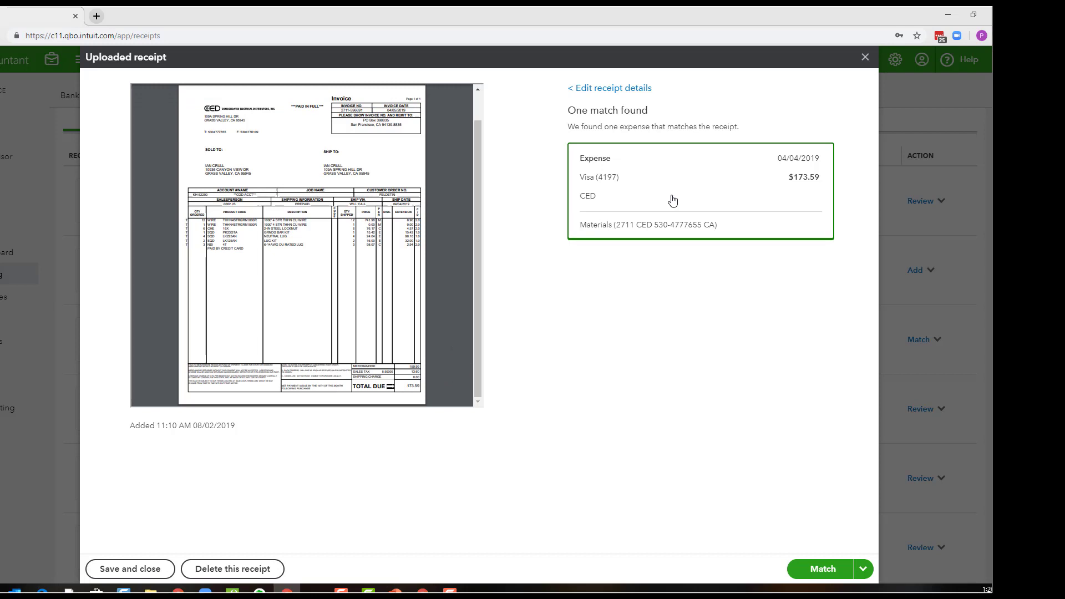
click(830, 575)
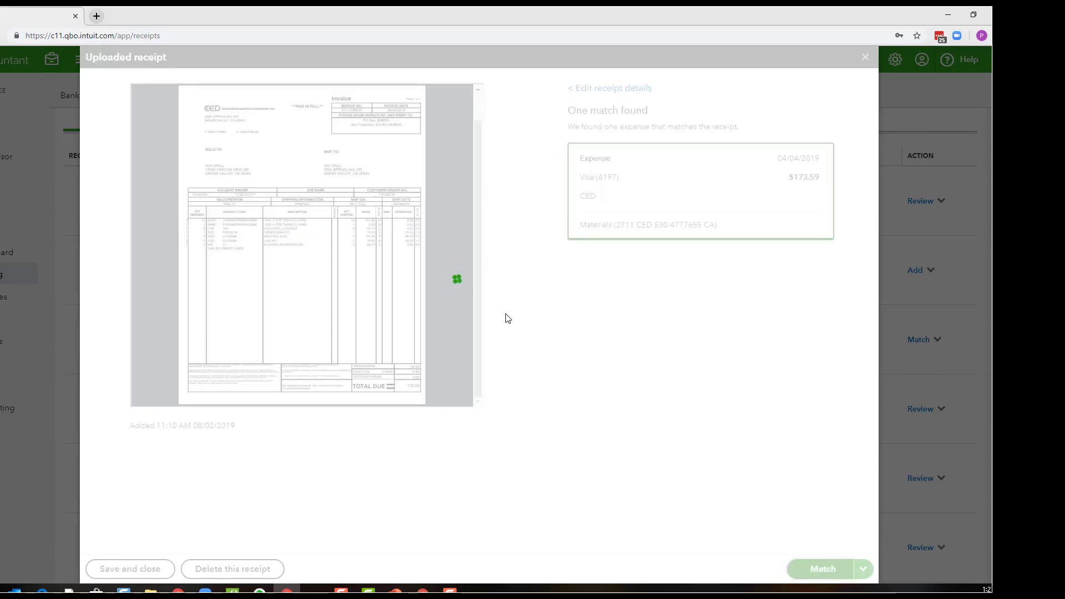